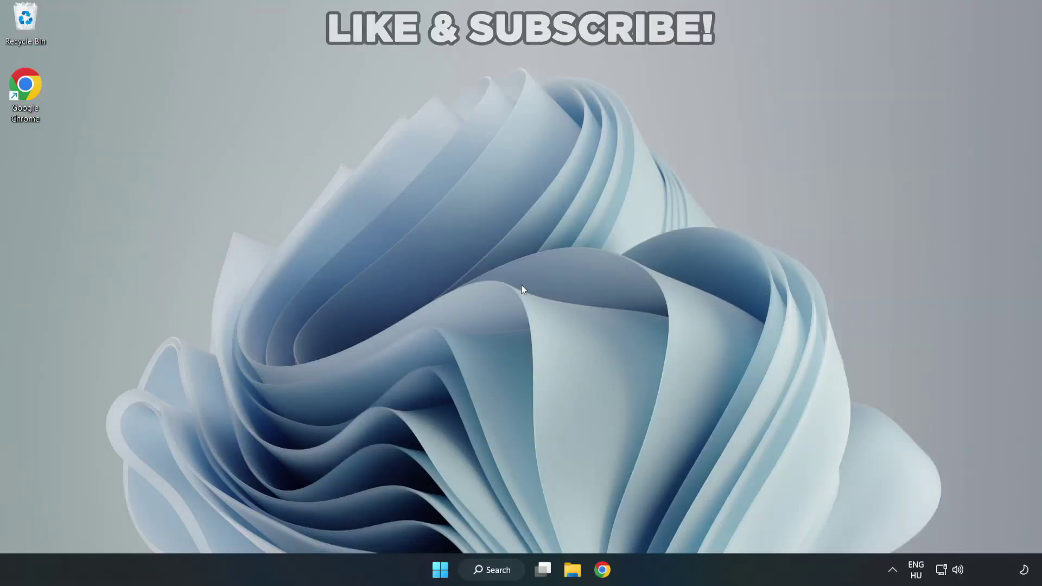
Launch Device Manager from Windows search and select the VMware SVGA 3D display adapter
{"action": "left_click", "coordinate": [497, 568]}
{"action": "type", "text": "device manager"}
{"action": "left_click", "coordinate": [386, 197]}
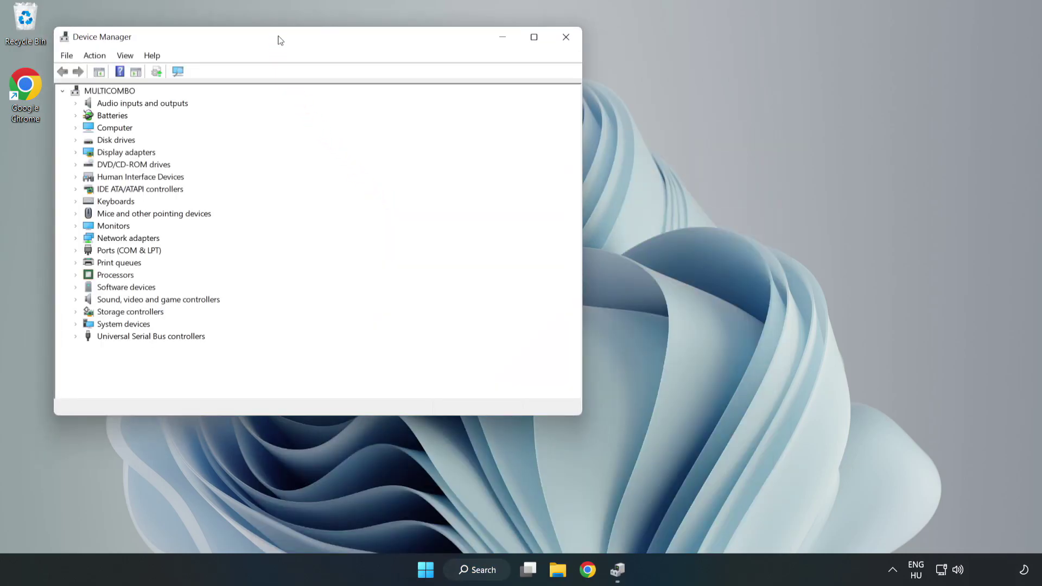
{"action": "left_click_drag", "start_coordinate": [278, 40], "coordinate": [465, 93]}
{"action": "left_click", "coordinate": [280, 209]}
{"action": "left_click", "coordinate": [261, 207]}
{"action": "left_click", "coordinate": [290, 218]}
Search automatically for updated drivers, confirming the best driver is already installed
{"action": "right_click", "coordinate": [323, 224]}
{"action": "left_click", "coordinate": [404, 234]}
{"action": "left_click", "coordinate": [414, 254]}
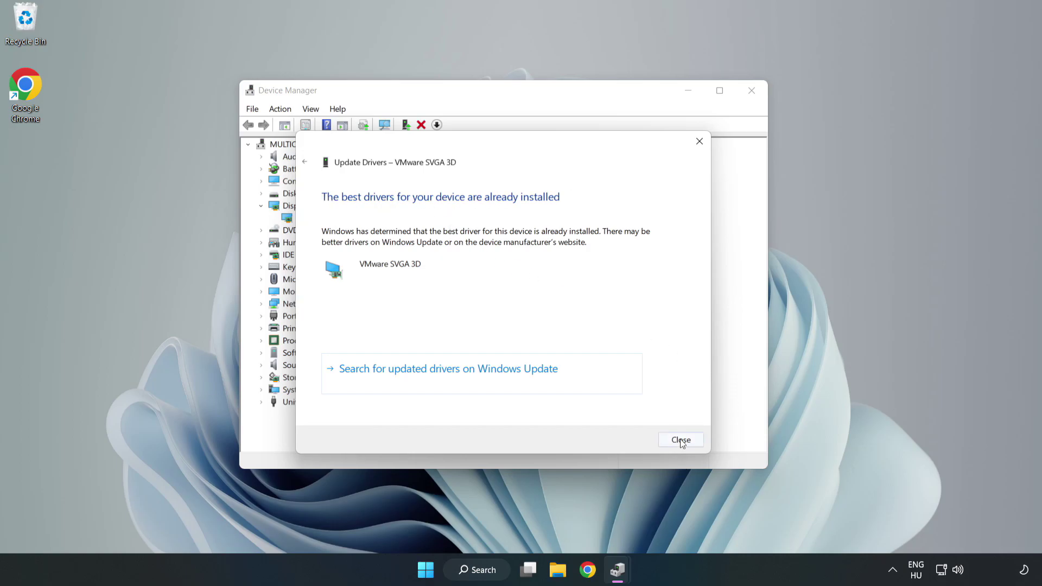
{"action": "left_click", "coordinate": [681, 440]}
Close Device Manager and run Check for updates in Windows Update settings
{"action": "left_click", "coordinate": [752, 91]}
{"action": "left_click", "coordinate": [496, 570]}
{"action": "type", "text": "updates"}
{"action": "left_click", "coordinate": [372, 198]}
{"action": "left_click", "coordinate": [924, 49]}
{"action": "left_click", "coordinate": [856, 114]}
Verify integrity of YOUR NOT WORKING GAME's files from its Installed Files properties in Steam
{"action": "left_click", "coordinate": [1027, 9]}
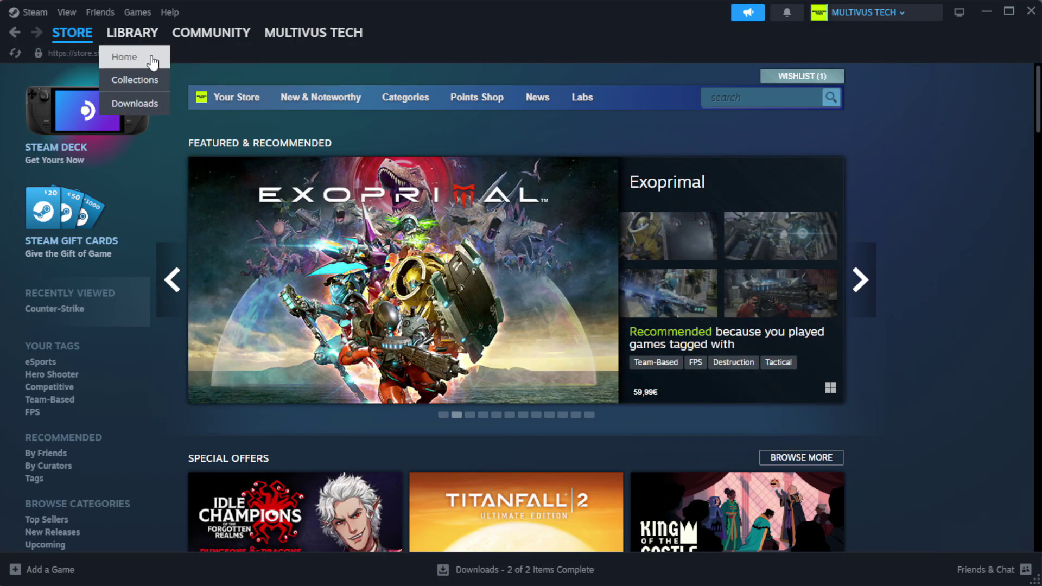
{"action": "left_click", "coordinate": [151, 57]}
{"action": "right_click", "coordinate": [257, 177]}
{"action": "left_click", "coordinate": [326, 281]}
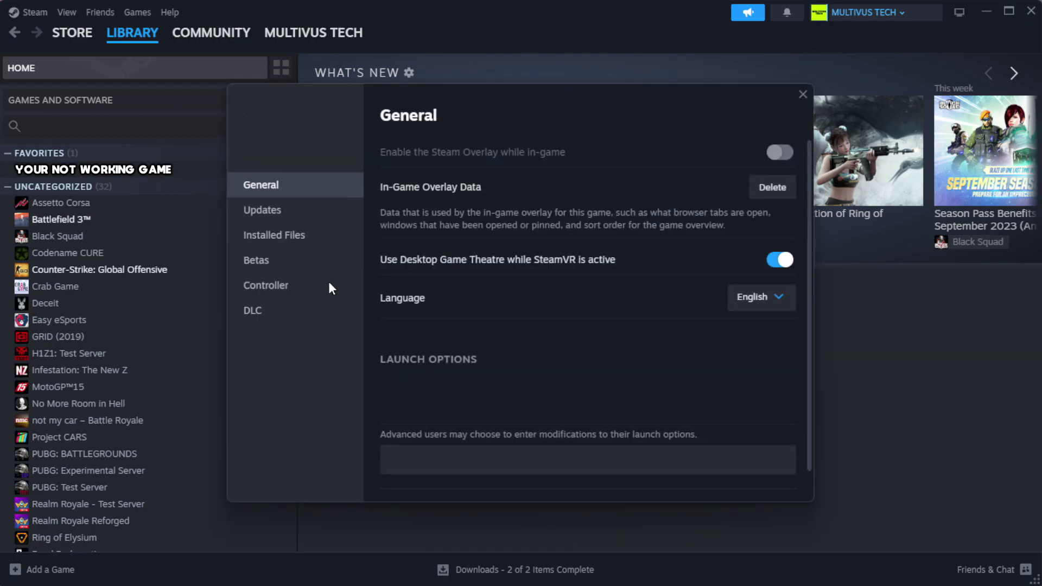
{"action": "left_click", "coordinate": [343, 247]}
{"action": "left_click", "coordinate": [731, 301]}
Browse the game's install folder and bring up options for the YOUR NOT WORKING GAME shortcut
{"action": "left_click", "coordinate": [765, 155]}
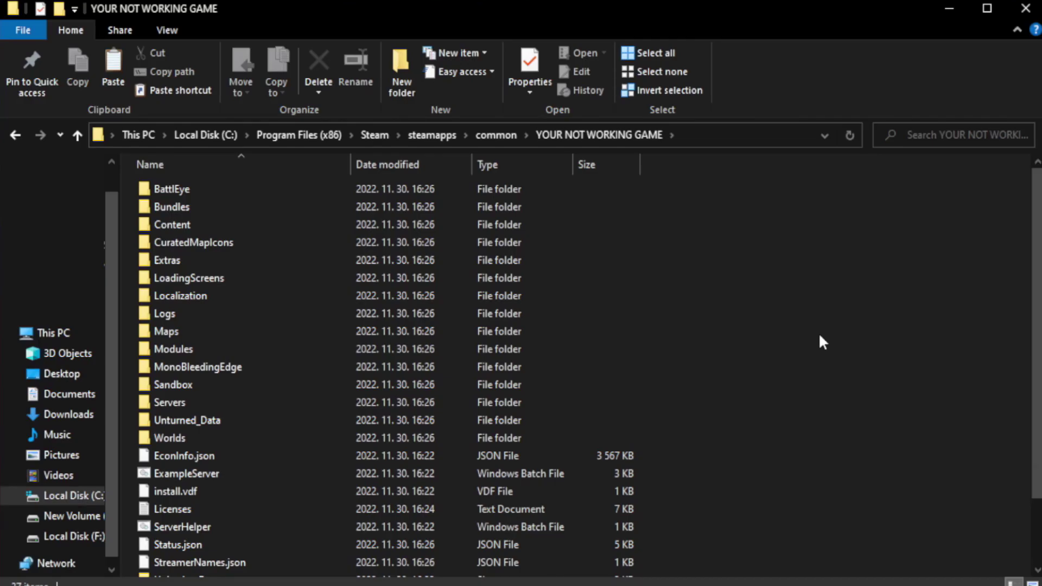
{"action": "left_click_drag", "start_coordinate": [1037, 324], "coordinate": [1040, 388]}
{"action": "left_click", "coordinate": [359, 571]}
{"action": "right_click", "coordinate": [348, 564]}
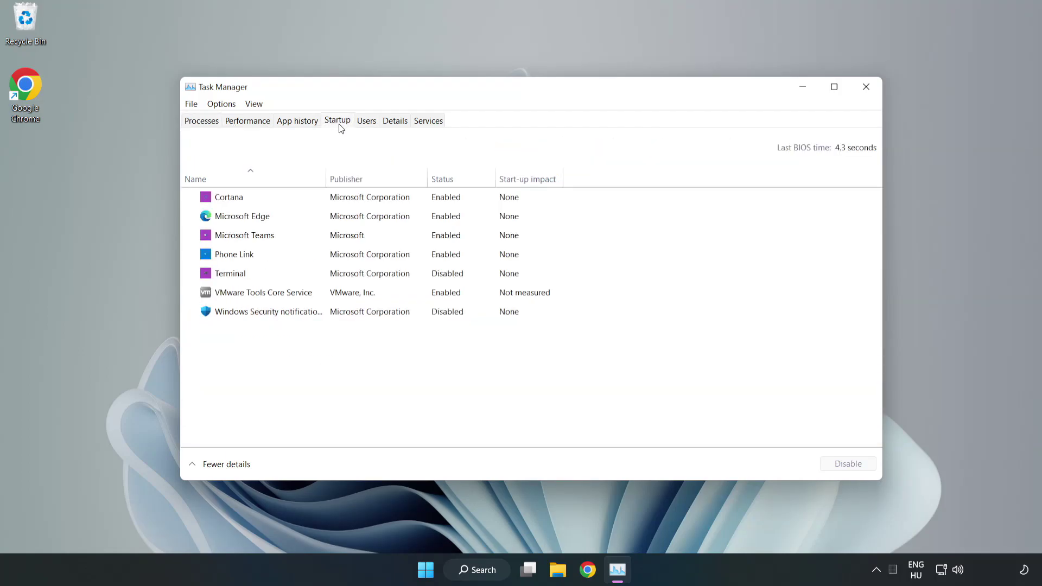
Disable Cortana, Microsoft Edge, Microsoft Teams and Phone Link startup entries, then close Task Manager
{"action": "left_click", "coordinate": [359, 205]}
{"action": "left_click", "coordinate": [843, 464]}
{"action": "left_click", "coordinate": [451, 214]}
{"action": "left_click", "coordinate": [847, 464]}
{"action": "left_click", "coordinate": [371, 237]}
{"action": "left_click", "coordinate": [846, 465]}
{"action": "left_click", "coordinate": [348, 259]}
{"action": "left_click", "coordinate": [827, 466]}
{"action": "left_click", "coordinate": [867, 88]}
Download the DirectX web installer (dxwebsetup.exe) and run it
{"action": "left_click", "coordinate": [601, 570]}
{"action": "left_click", "coordinate": [334, 33]}
{"action": "left_click", "coordinate": [365, 33]}
{"action": "left_click", "coordinate": [42, 125]}
{"action": "scroll", "coordinate": [43, 123], "scroll_direction": "down", "scroll_amount": 2}
{"action": "left_click", "coordinate": [552, 349]}
{"action": "left_click", "coordinate": [77, 536]}
{"action": "left_click_drag", "start_coordinate": [237, 82], "coordinate": [507, 176]}
{"action": "left_click_drag", "start_coordinate": [663, 277], "coordinate": [655, 335]}
Accept the agreement, skip the Bing Bar offer, install DirectX and close its page
{"action": "left_click", "coordinate": [480, 358]}
{"action": "left_click", "coordinate": [595, 408]}
{"action": "left_click", "coordinate": [598, 405]}
{"action": "left_click", "coordinate": [597, 407]}
{"action": "left_click", "coordinate": [158, 9]}
Download the ARM64, x86 and x64 Visual C++ redistributables
{"action": "mouse_move", "coordinate": [480, 33]}
{"action": "left_mouse_down"}
{"action": "mouse_move", "coordinate": [48, 30]}
{"action": "mouse_move", "coordinate": [480, 32]}
{"action": "left_mouse_up"}
{"action": "left_click", "coordinate": [415, 194]}
{"action": "scroll", "coordinate": [416, 196], "scroll_direction": "down", "scroll_amount": 3}
{"action": "scroll", "coordinate": [416, 198], "scroll_direction": "down", "scroll_amount": 3}
{"action": "scroll", "coordinate": [411, 212], "scroll_direction": "up", "scroll_amount": 1}
{"action": "left_click_drag", "start_coordinate": [269, 111], "coordinate": [689, 114]}
{"action": "left_click", "coordinate": [661, 134]}
{"action": "left_click", "coordinate": [420, 275]}
{"action": "left_click", "coordinate": [424, 318]}
{"action": "left_click", "coordinate": [435, 337]}
Run the ARM64 redistributable installer, agree to its terms and dismiss the failed setup
{"action": "left_click", "coordinate": [398, 536]}
{"action": "left_click_drag", "start_coordinate": [668, 264], "coordinate": [669, 319]}
{"action": "left_click", "coordinate": [371, 339]}
{"action": "left_click", "coordinate": [597, 362]}
{"action": "left_click", "coordinate": [650, 361]}
Install the x86 and x64 redistributables after agreeing to their license terms
{"action": "left_click", "coordinate": [230, 532]}
{"action": "left_click_drag", "start_coordinate": [669, 266], "coordinate": [670, 323]}
{"action": "left_click", "coordinate": [371, 339]}
{"action": "left_click", "coordinate": [590, 364]}
{"action": "left_click", "coordinate": [651, 362]}
{"action": "left_click", "coordinate": [56, 531]}
{"action": "left_click_drag", "start_coordinate": [668, 267], "coordinate": [670, 317]}
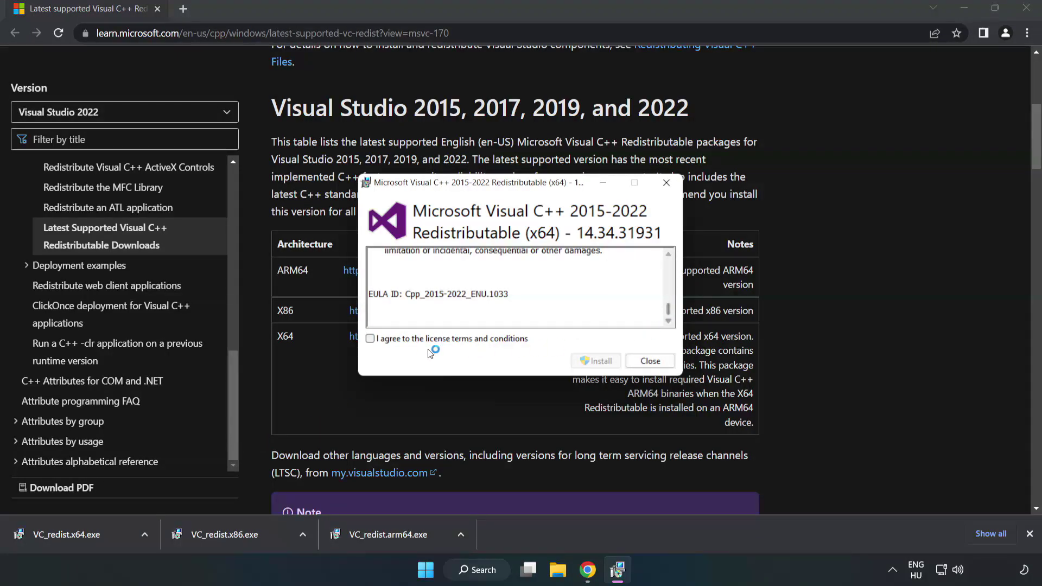
{"action": "left_click", "coordinate": [371, 338]}
{"action": "left_click", "coordinate": [593, 361]}
Close the installer and Chrome, then run sfc /scannow in an administrator Command Prompt
{"action": "left_click", "coordinate": [651, 362]}
{"action": "left_click", "coordinate": [1027, 9]}
{"action": "left_click", "coordinate": [505, 572]}
{"action": "type", "text": "cmd"}
{"action": "right_click", "coordinate": [408, 197]}
{"action": "left_click", "coordinate": [451, 212]}
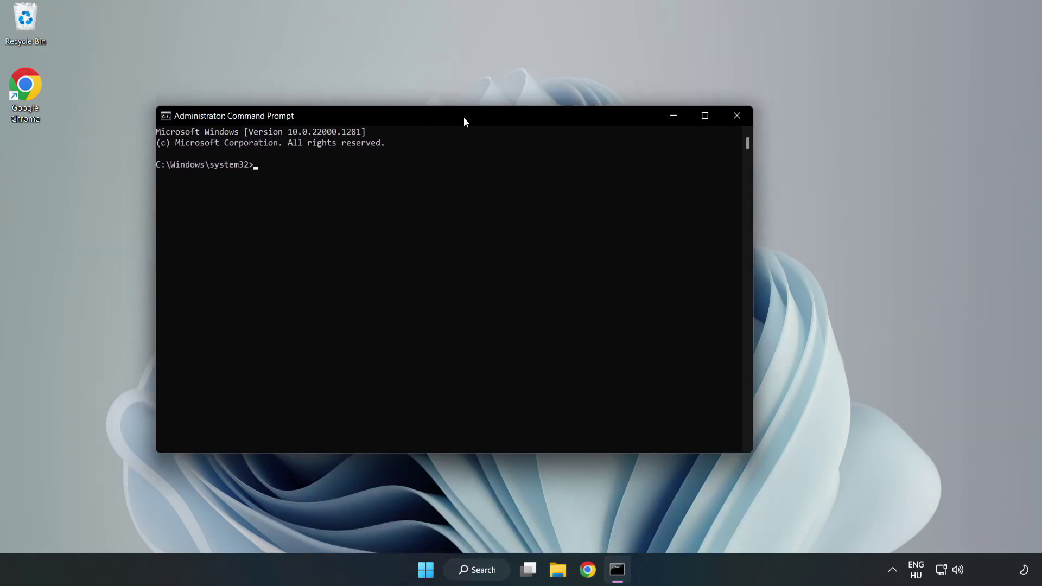
{"action": "left_click_drag", "start_coordinate": [415, 122], "coordinate": [530, 122]}
{"action": "type", "text": "ow"}
{"action": "key", "text": "Return"}
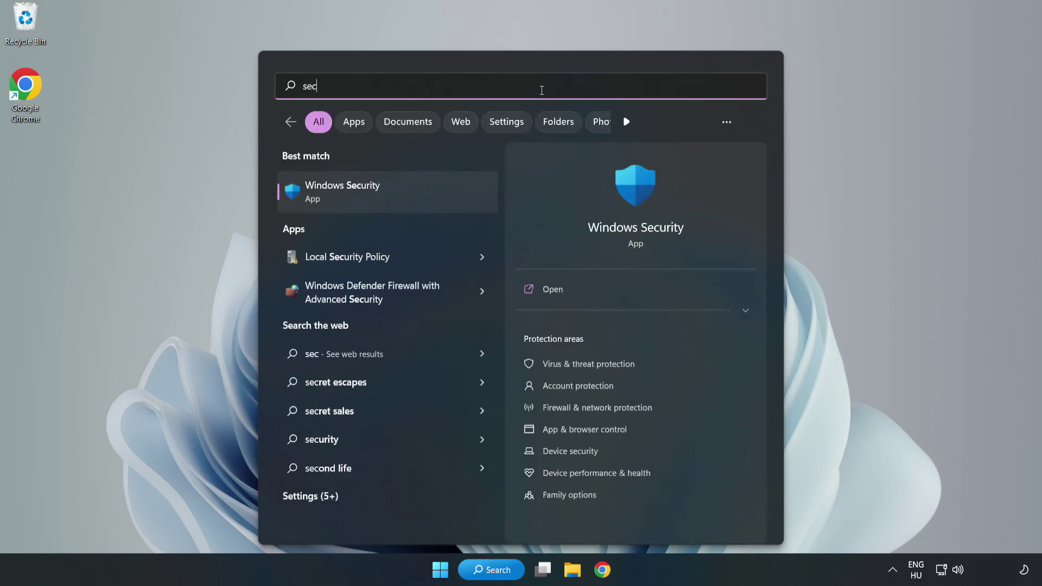
{"action": "type", "text": "urity"}
In Windows Security's virus protection settings, start adding a File exclusion
{"action": "left_click", "coordinate": [379, 200]}
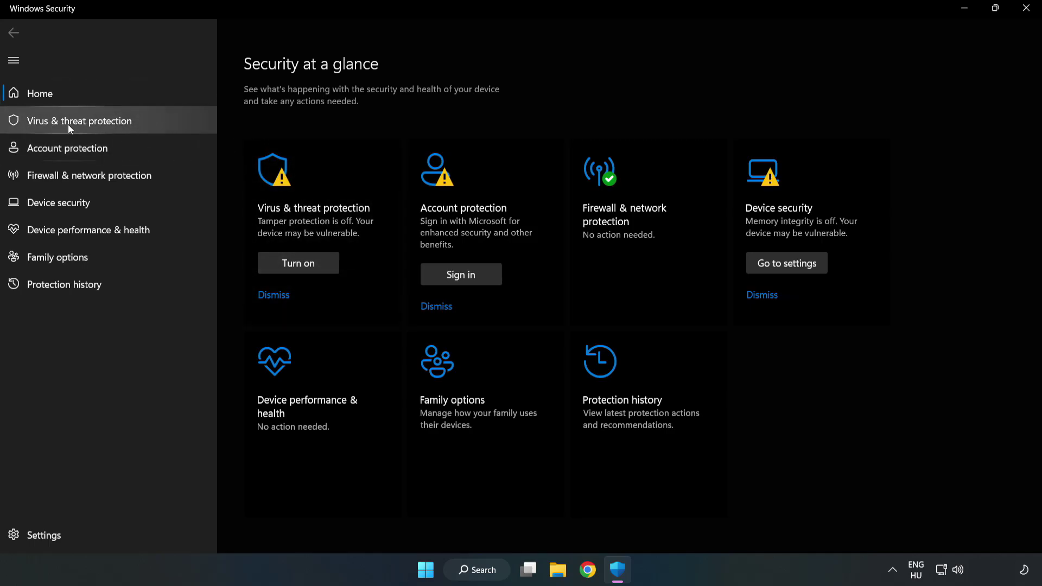
{"action": "left_click", "coordinate": [68, 125]}
{"action": "scroll", "coordinate": [543, 209], "scroll_direction": "down", "scroll_amount": 2}
{"action": "scroll", "coordinate": [543, 214], "scroll_direction": "down", "scroll_amount": 1}
{"action": "left_click", "coordinate": [284, 279]}
{"action": "scroll", "coordinate": [663, 278], "scroll_direction": "down", "scroll_amount": 1}
{"action": "scroll", "coordinate": [663, 278], "scroll_direction": "down", "scroll_amount": 4}
{"action": "left_click", "coordinate": [307, 512]}
{"action": "left_click", "coordinate": [318, 160]}
{"action": "left_click", "coordinate": [296, 190]}
Exclude the app shortcut from C:\Program Files (x86)\NOT WORKING APP
{"action": "left_click_drag", "start_coordinate": [282, 9], "coordinate": [480, 116]}
{"action": "left_click", "coordinate": [267, 353]}
{"action": "double_click", "coordinate": [409, 260]}
{"action": "double_click", "coordinate": [410, 346]}
{"action": "left_click", "coordinate": [366, 212]}
{"action": "left_click", "coordinate": [607, 409]}
Close Windows Security and bring up the Start menu's power options for a restart
{"action": "left_click", "coordinate": [1025, 14]}
{"action": "left_click", "coordinate": [439, 570]}
{"action": "left_click", "coordinate": [689, 523]}
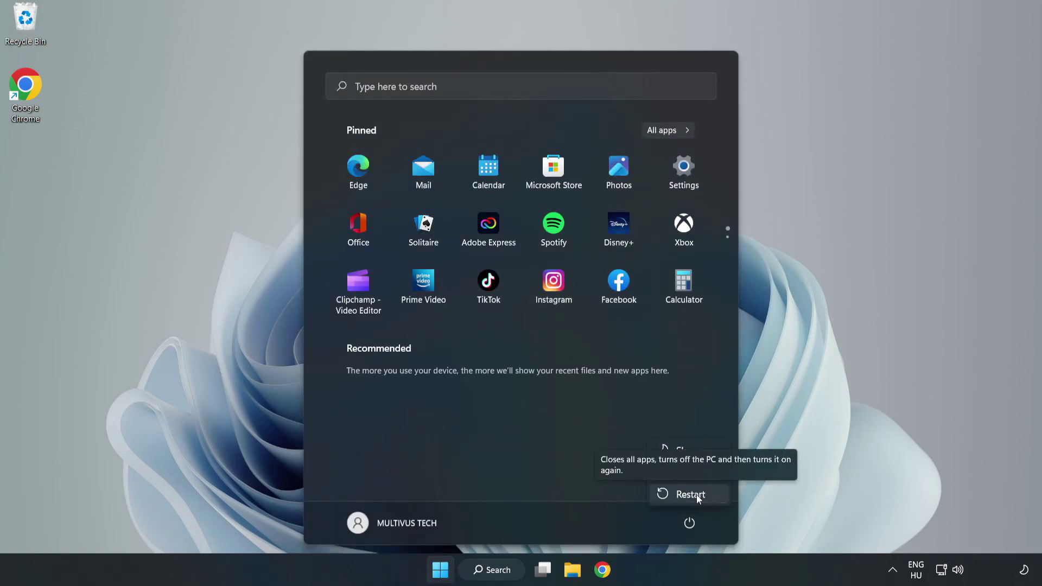